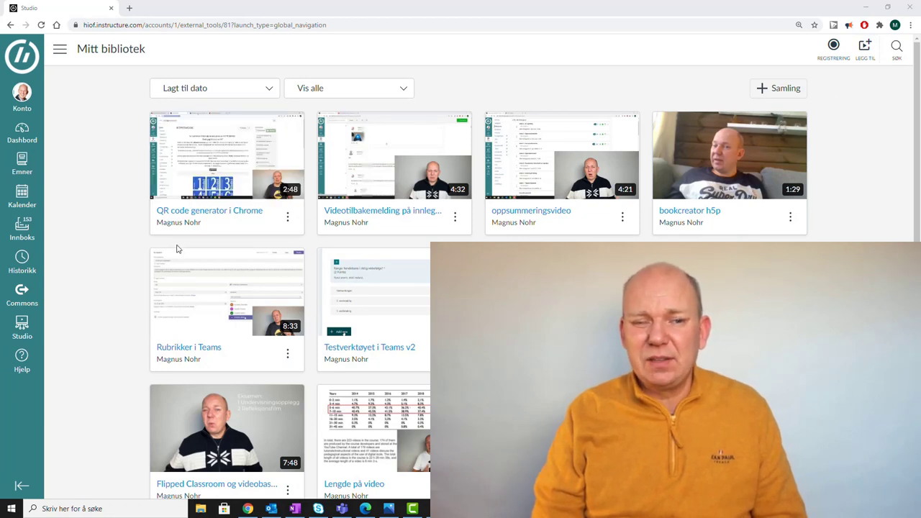
Open the "QR code generator i Chrome" video and request automatic captions with Norsk as the spoken language
{"action": "left_click", "coordinate": [217, 212]}
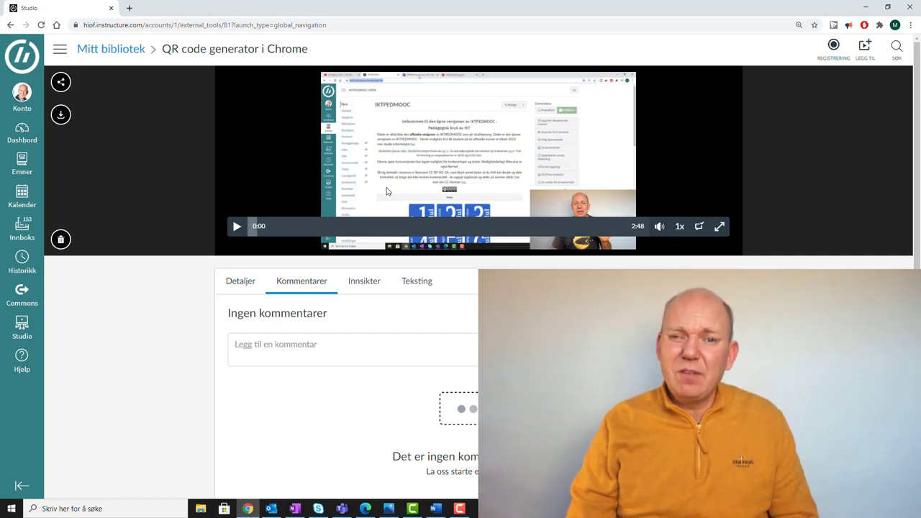
{"action": "left_click", "coordinate": [424, 282]}
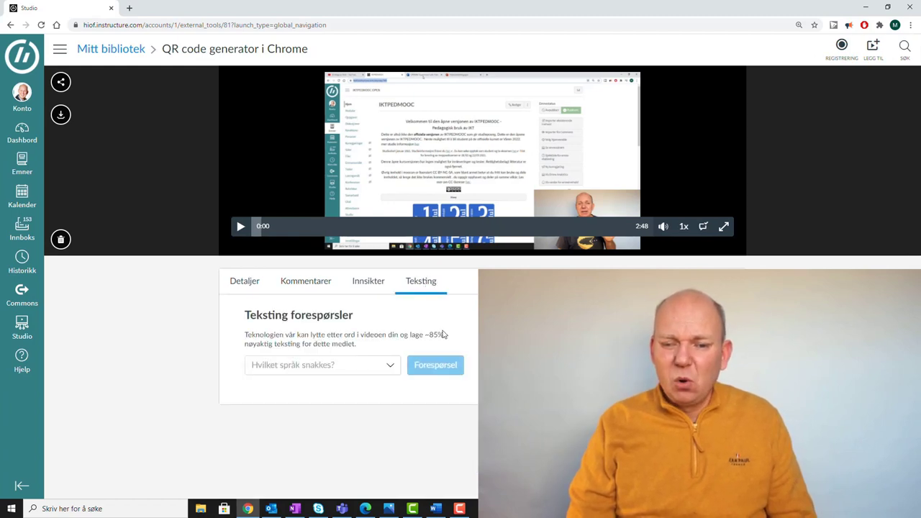
{"action": "left_click", "coordinate": [391, 366]}
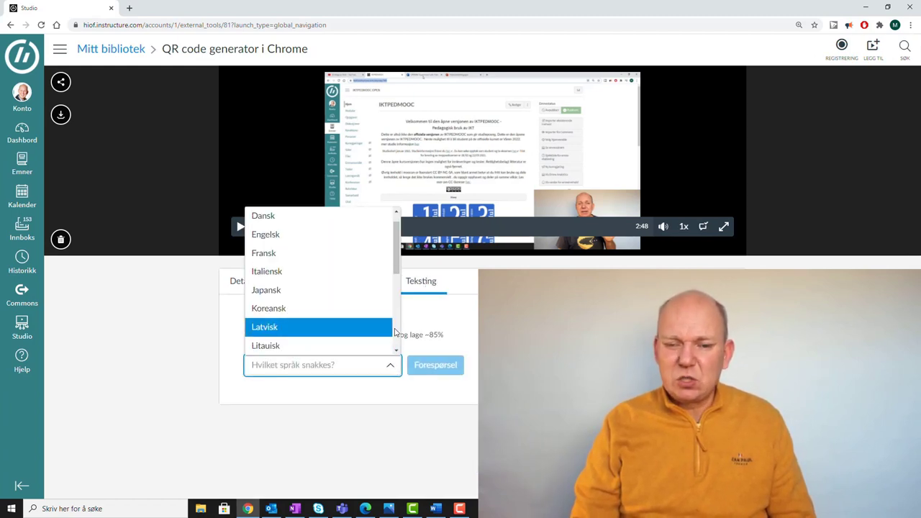
{"action": "left_click", "coordinate": [397, 333]}
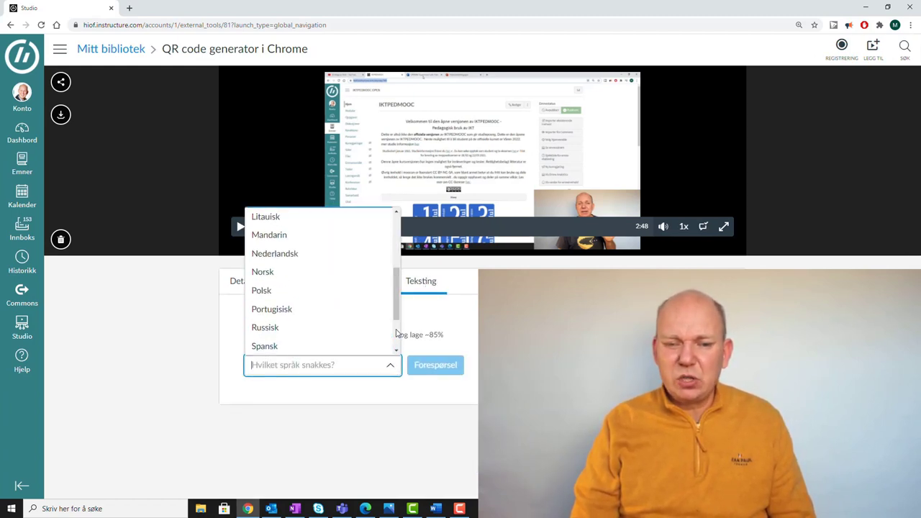
{"action": "left_click", "coordinate": [331, 279]}
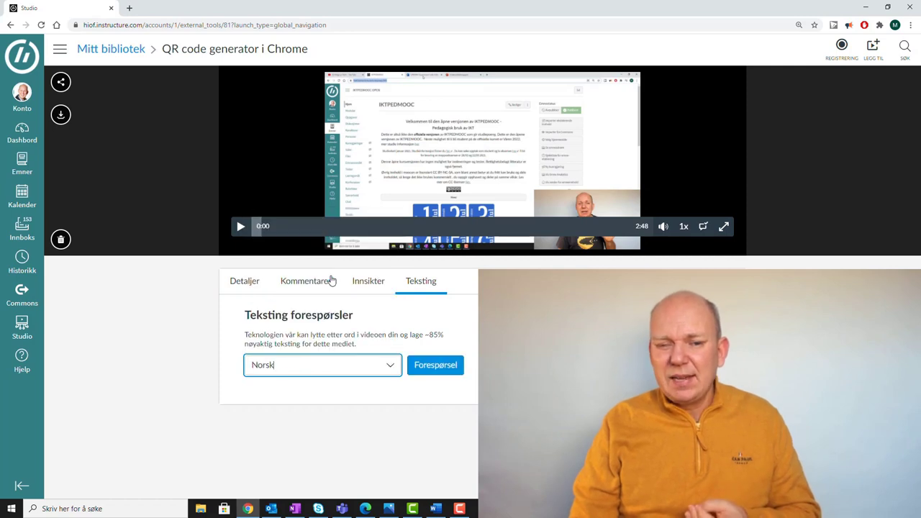
{"action": "left_click", "coordinate": [448, 368]}
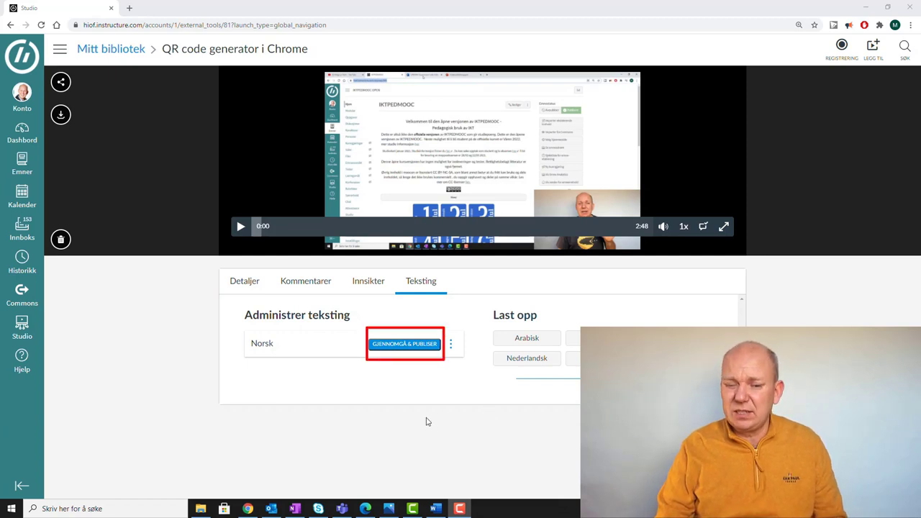
Review the generated Norsk captions against the video's opening and change "QR kode" to "QR-kode" in the 0:04 caption
{"action": "left_click", "coordinate": [413, 349]}
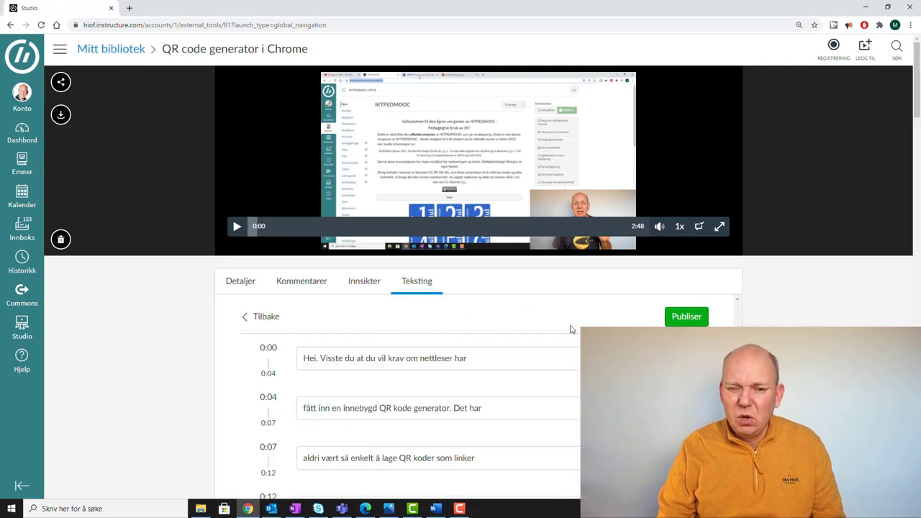
{"action": "scroll", "coordinate": [571, 329], "scroll_direction": "down", "scroll_amount": 1}
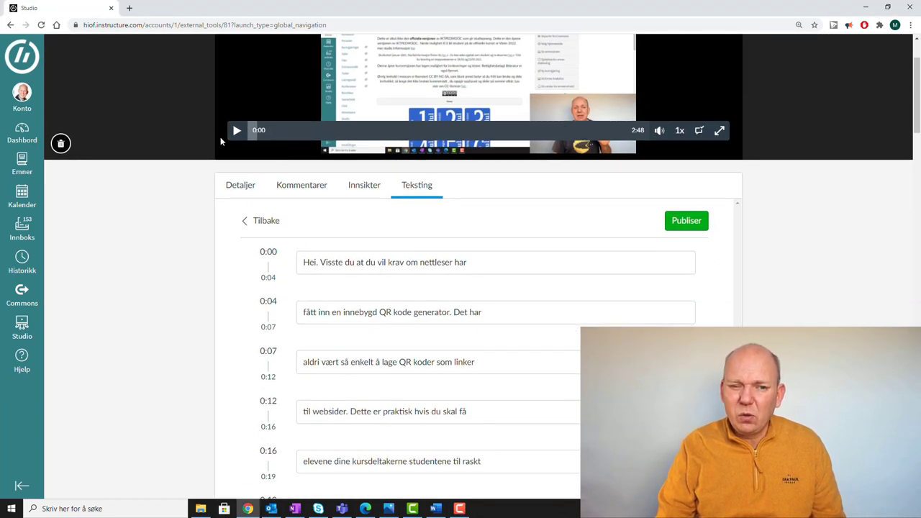
{"action": "left_click", "coordinate": [235, 137]}
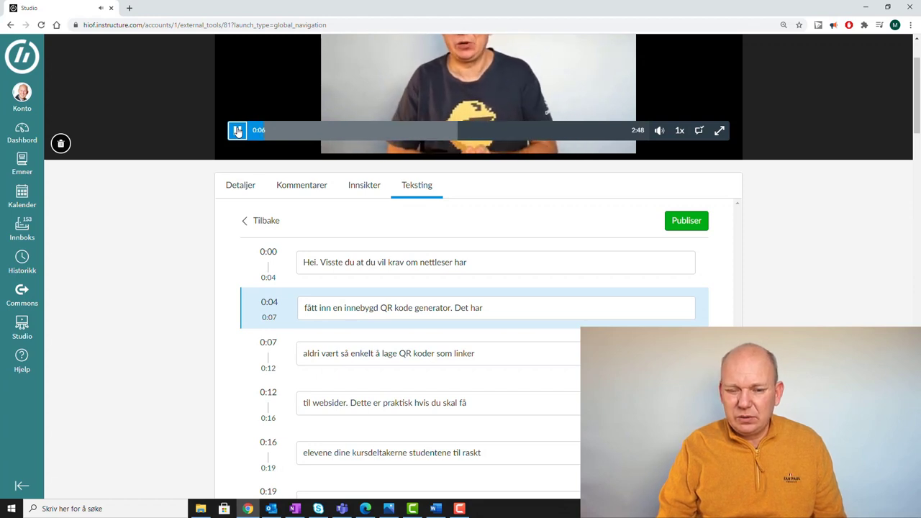
{"action": "left_click", "coordinate": [238, 132]}
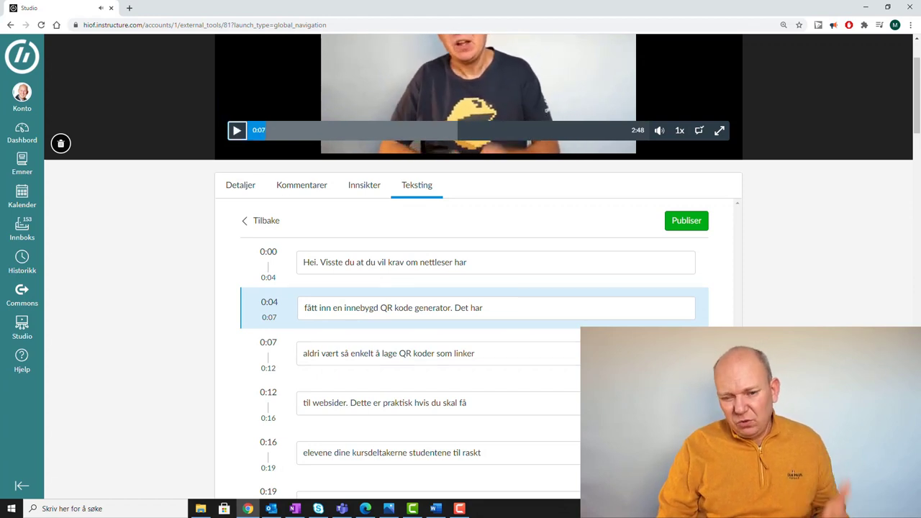
{"action": "left_click", "coordinate": [395, 308]}
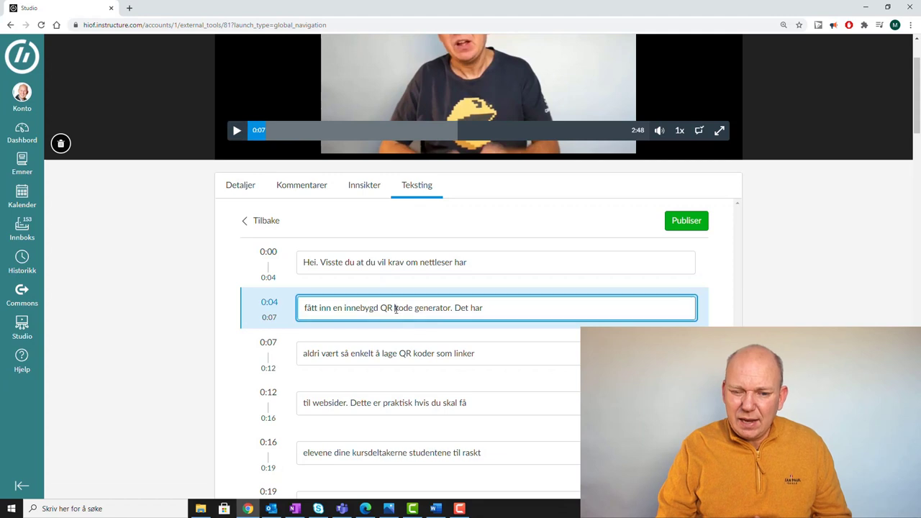
{"action": "key", "text": "BackSpace"}
{"action": "type", "text": "-"}
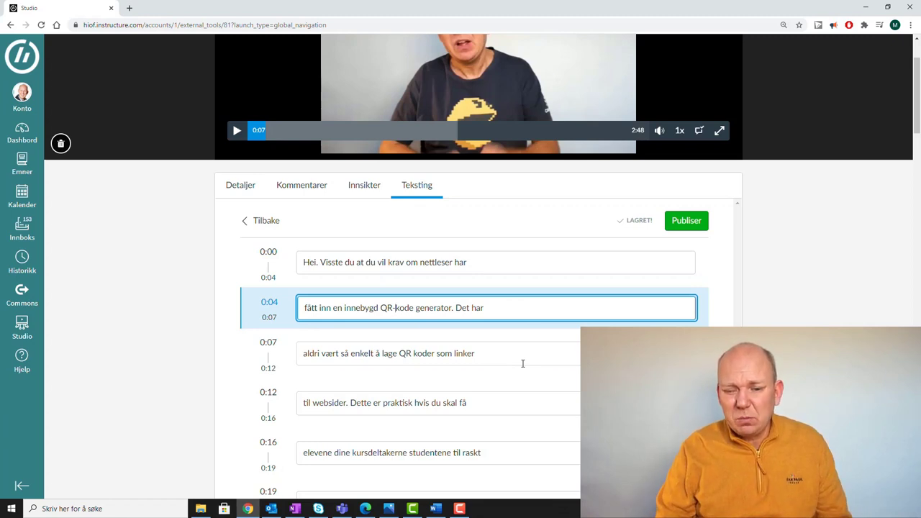
Look through the remaining caption lines and publish the Norsk captions
{"action": "scroll", "coordinate": [523, 363], "scroll_direction": "down", "scroll_amount": 5}
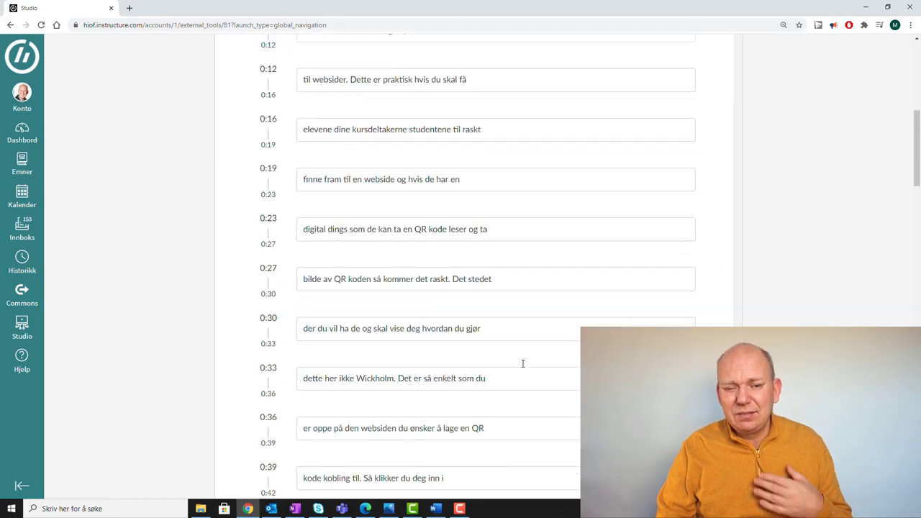
{"action": "scroll", "coordinate": [522, 364], "scroll_direction": "down", "scroll_amount": 5}
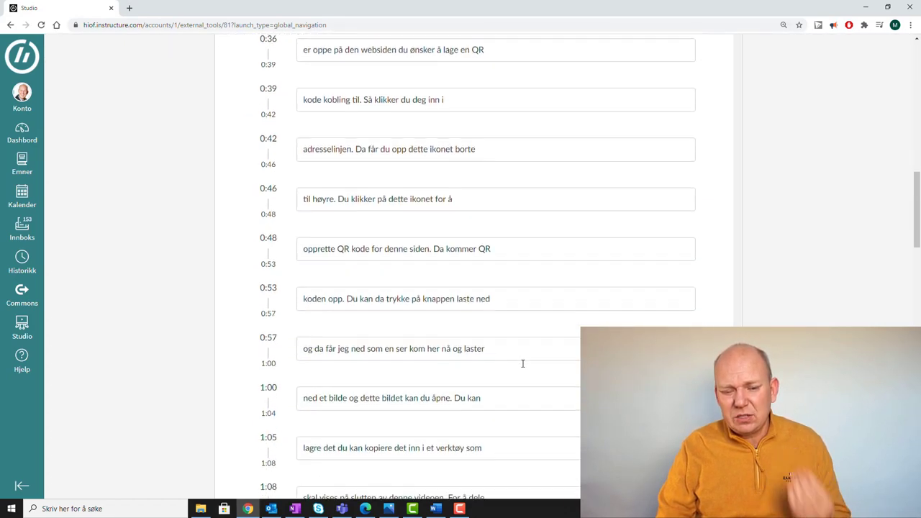
{"action": "scroll", "coordinate": [523, 364], "scroll_direction": "up", "scroll_amount": 3}
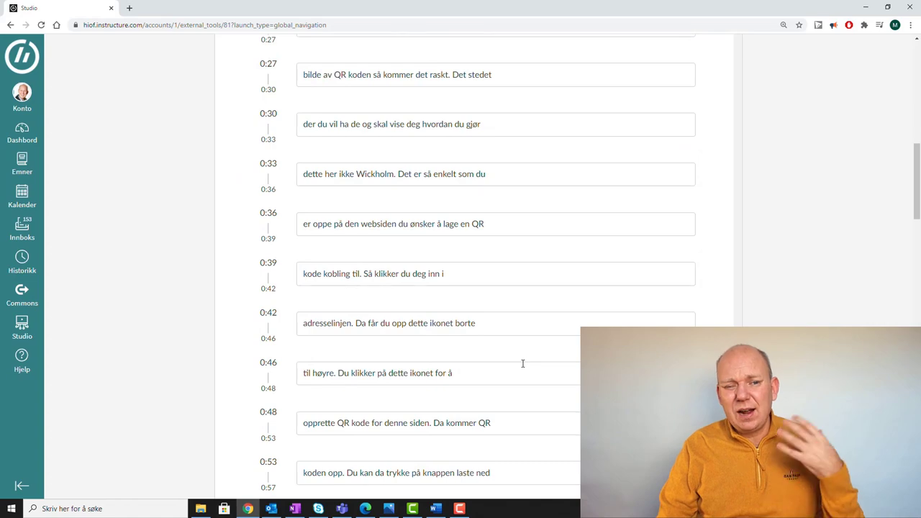
{"action": "scroll", "coordinate": [523, 363], "scroll_direction": "up", "scroll_amount": 8}
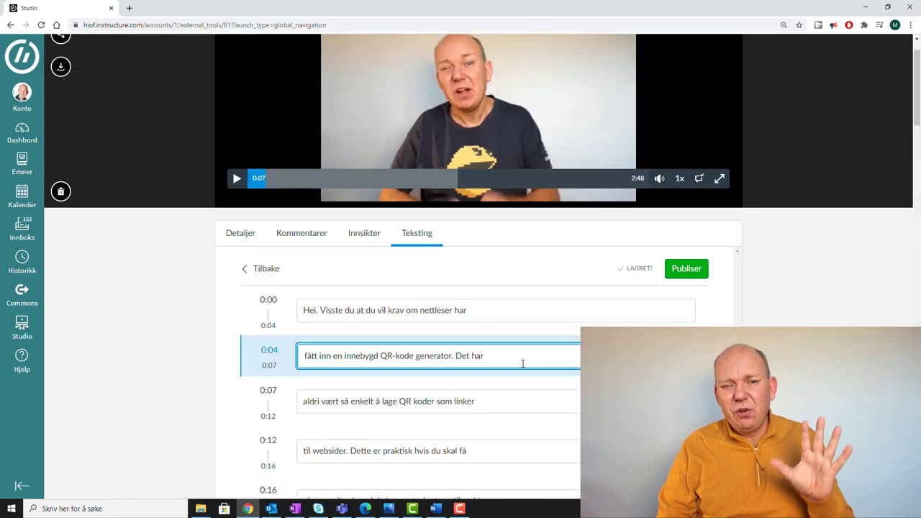
{"action": "scroll", "coordinate": [523, 364], "scroll_direction": "up", "scroll_amount": 1}
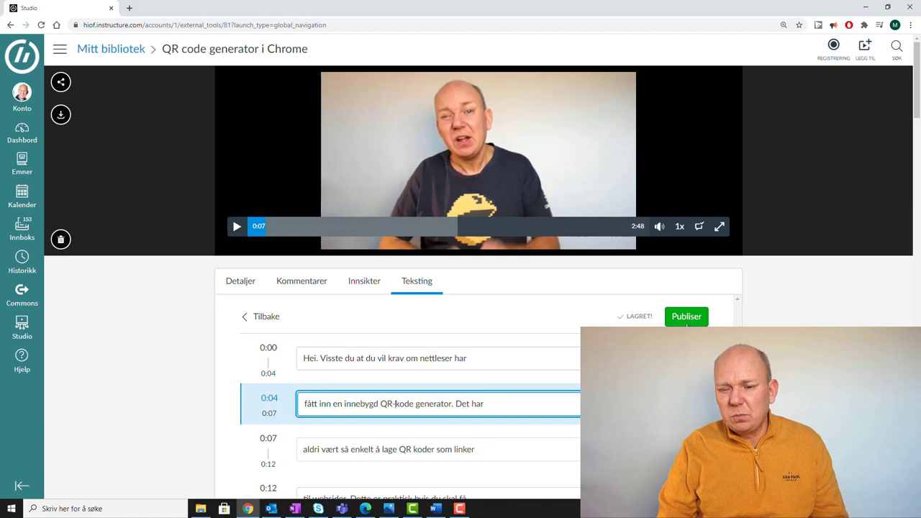
{"action": "left_click", "coordinate": [687, 319]}
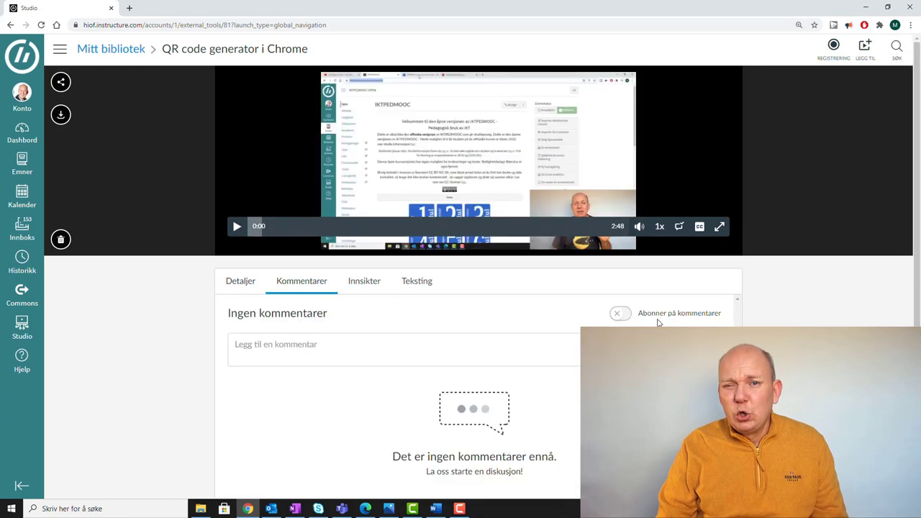
Turn on the Norsk subtitles in the video player and play the first few seconds to check them
{"action": "left_click", "coordinate": [700, 229]}
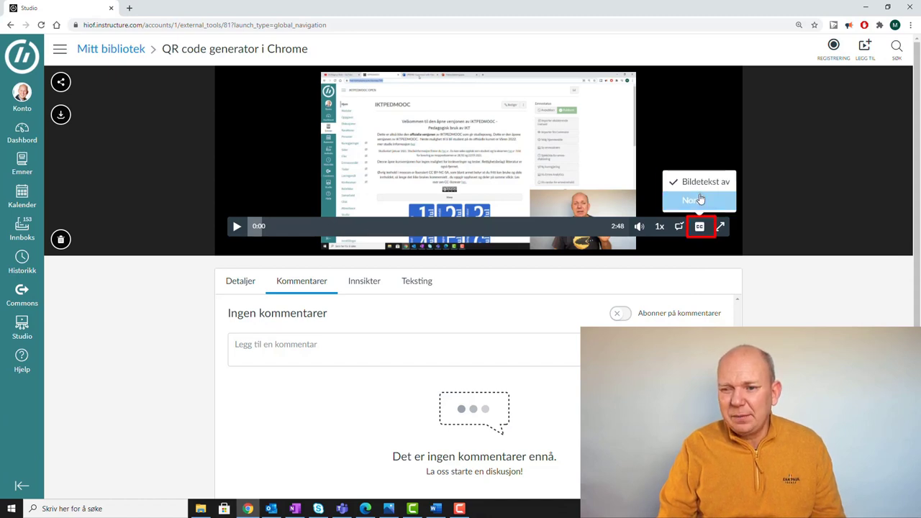
{"action": "left_click", "coordinate": [699, 201]}
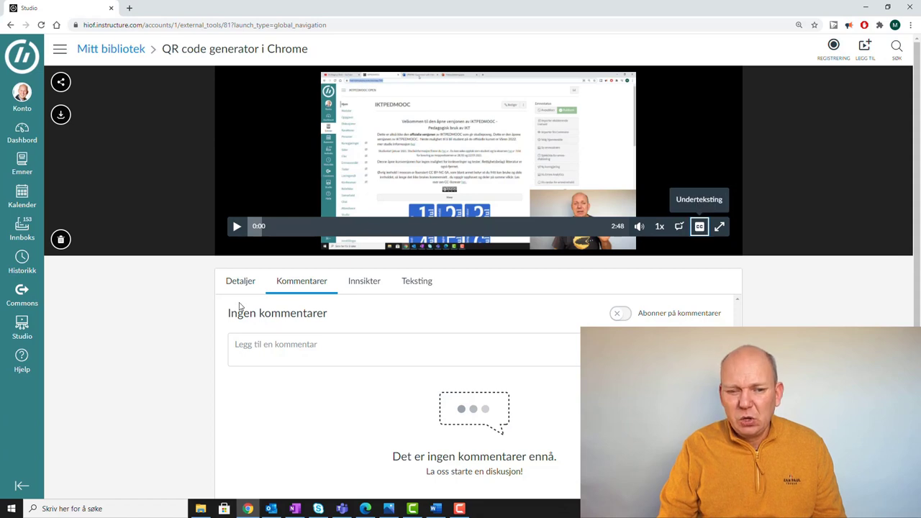
{"action": "left_click", "coordinate": [237, 226]}
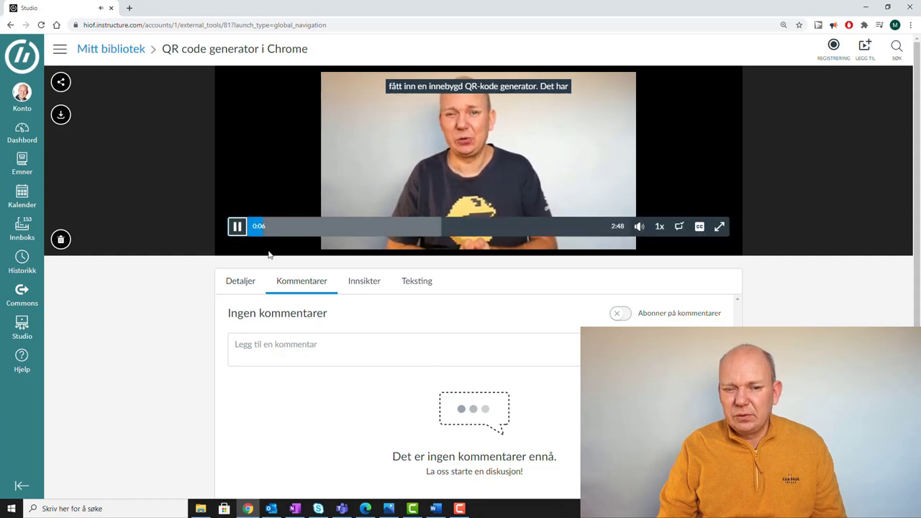
{"action": "left_click", "coordinate": [236, 227]}
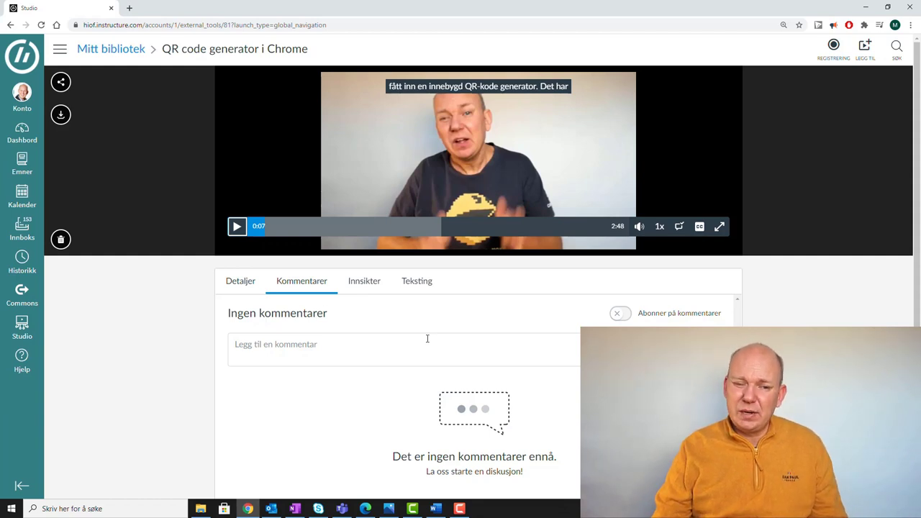
Download the Norsk caption file from the video's caption management
{"action": "left_click", "coordinate": [417, 286]}
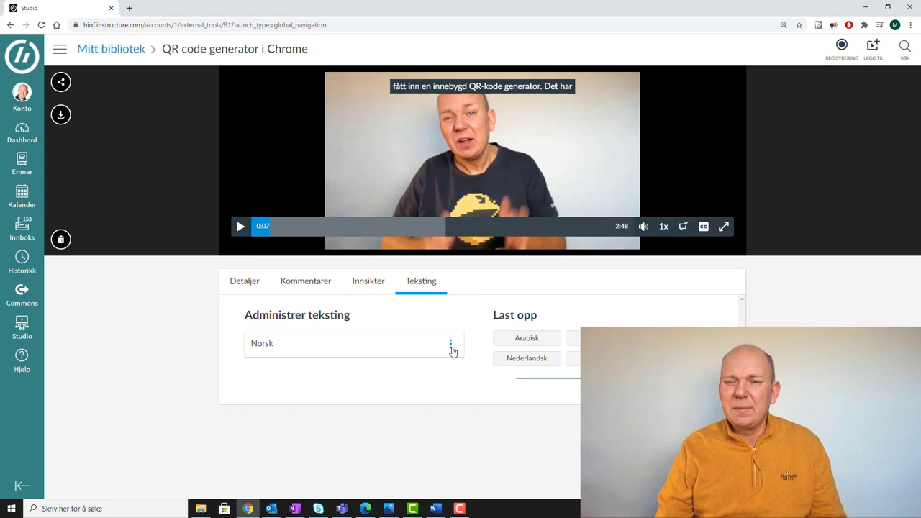
{"action": "left_click", "coordinate": [452, 350]}
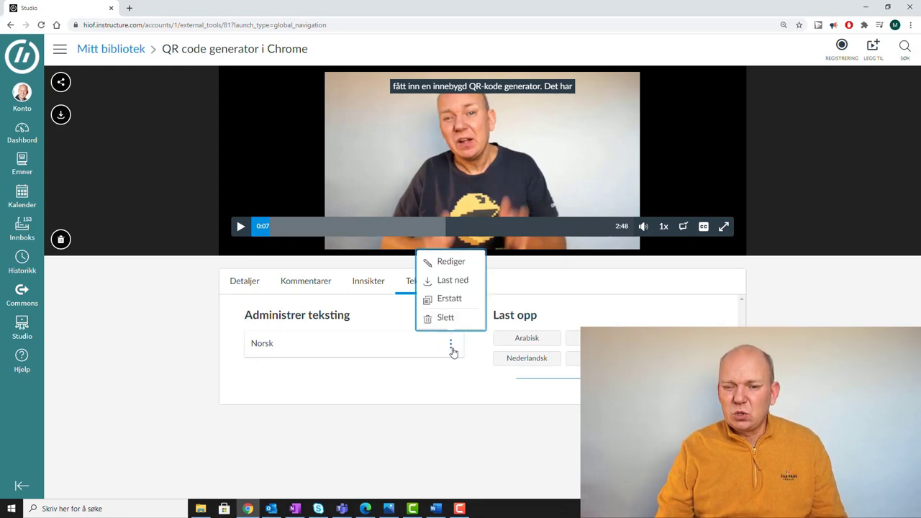
{"action": "left_click", "coordinate": [459, 281]}
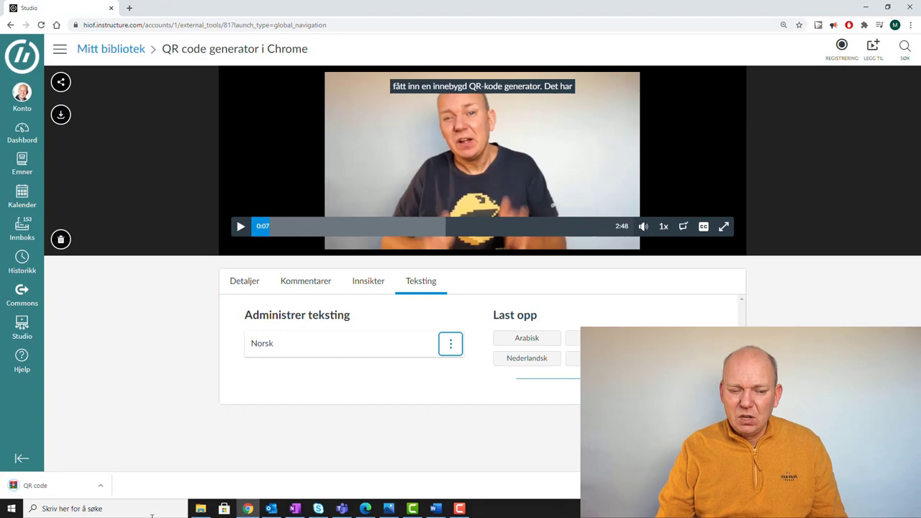
Open the downloaded caption archive in WinRAR, dismiss the licence reminder and extract the caption files
{"action": "left_click", "coordinate": [74, 492]}
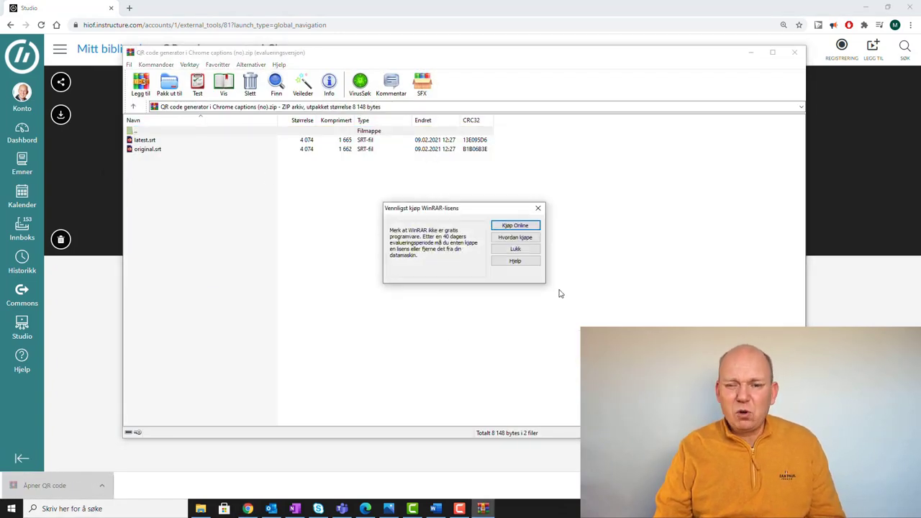
{"action": "left_click", "coordinate": [515, 249]}
{"action": "left_click", "coordinate": [172, 92]}
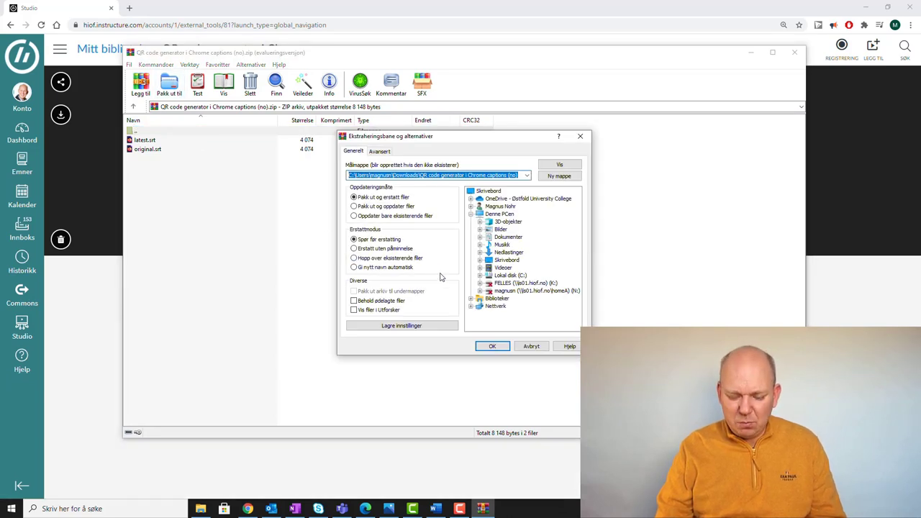
{"action": "key", "text": "Escape"}
{"action": "left_click", "coordinate": [174, 89]}
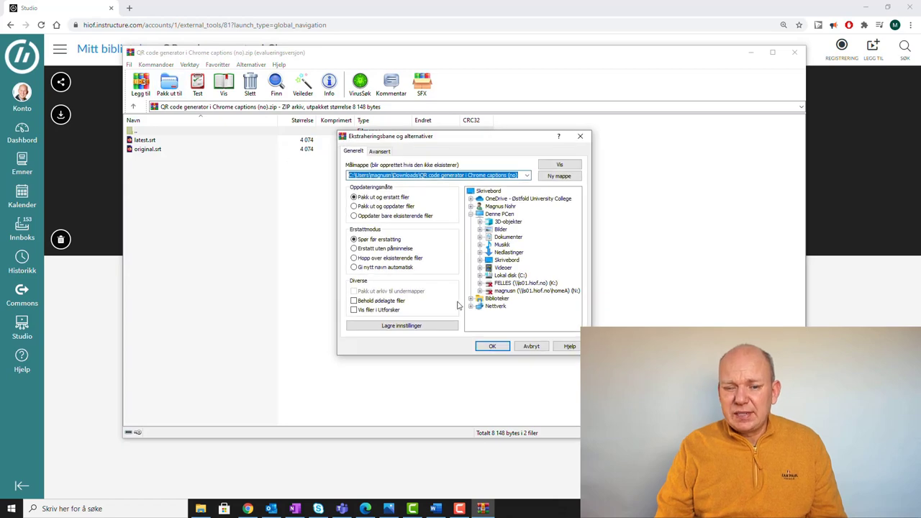
{"action": "left_click", "coordinate": [494, 346]}
Switch to File Explorer, go to the Teksting folder on the C: drive and open the latest SRT file to examine its captions
{"action": "key", "text": "super+e"}
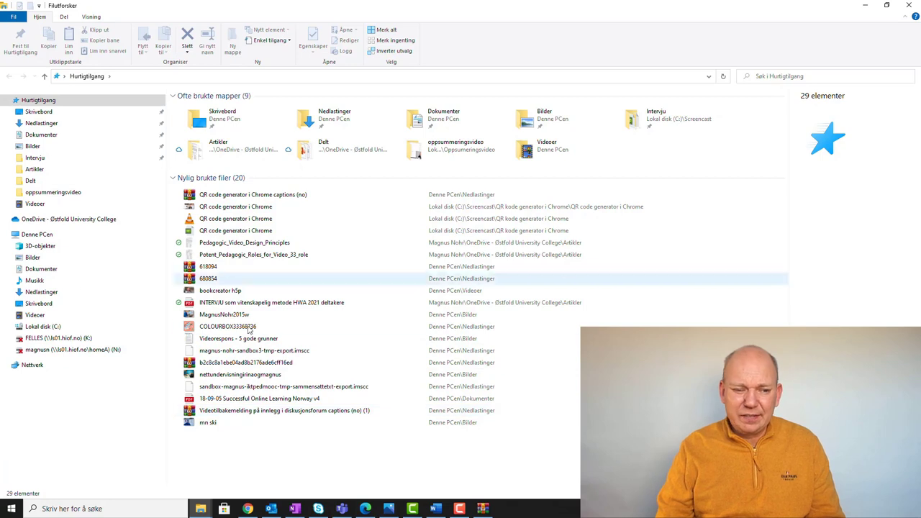
{"action": "left_click", "coordinate": [54, 326]}
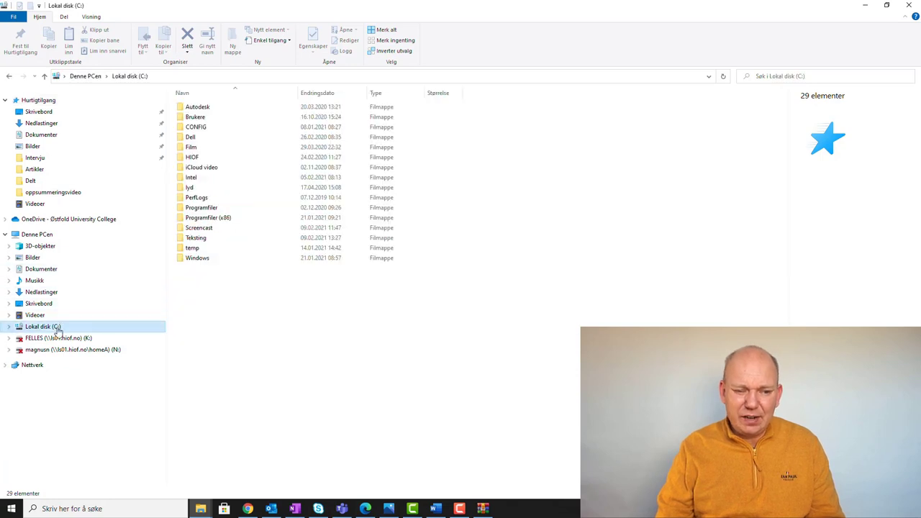
{"action": "double_click", "coordinate": [201, 238]}
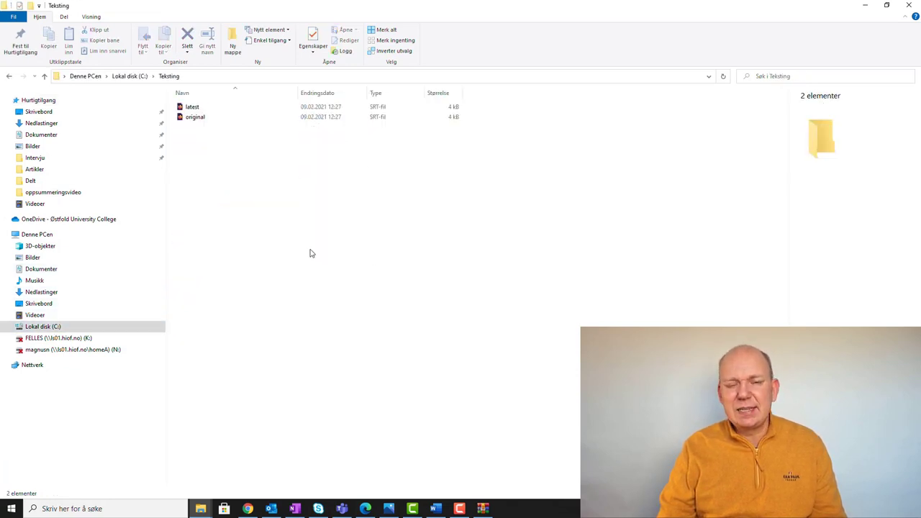
{"action": "left_click", "coordinate": [206, 118]}
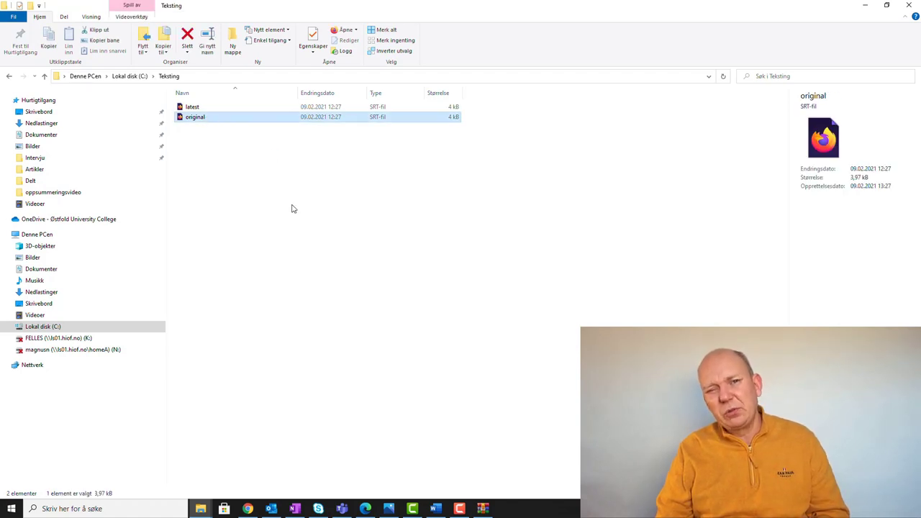
{"action": "left_click", "coordinate": [198, 109]}
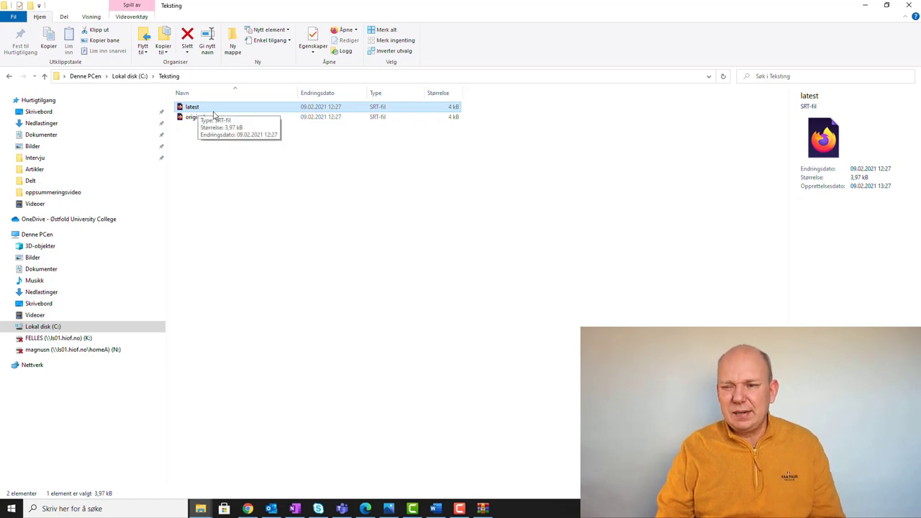
{"action": "double_click", "coordinate": [202, 108]}
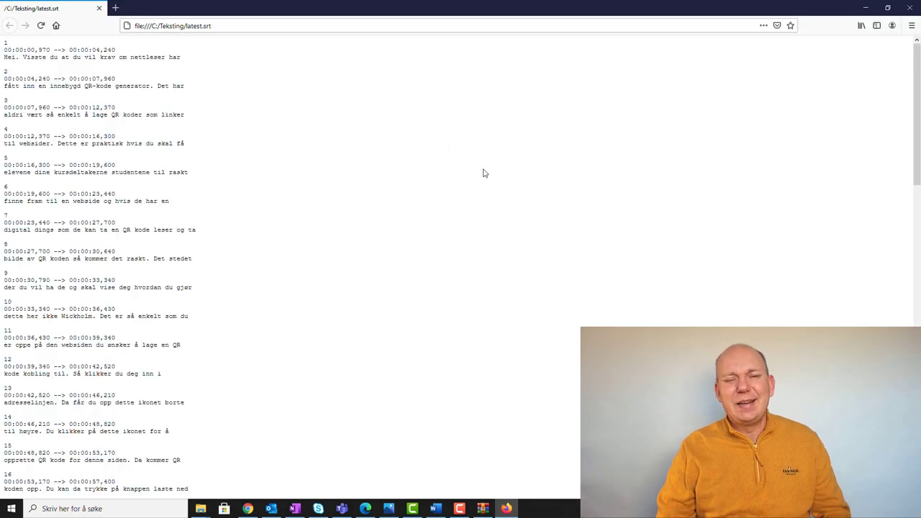
{"action": "scroll", "coordinate": [392, 167], "scroll_direction": "down", "scroll_amount": 1}
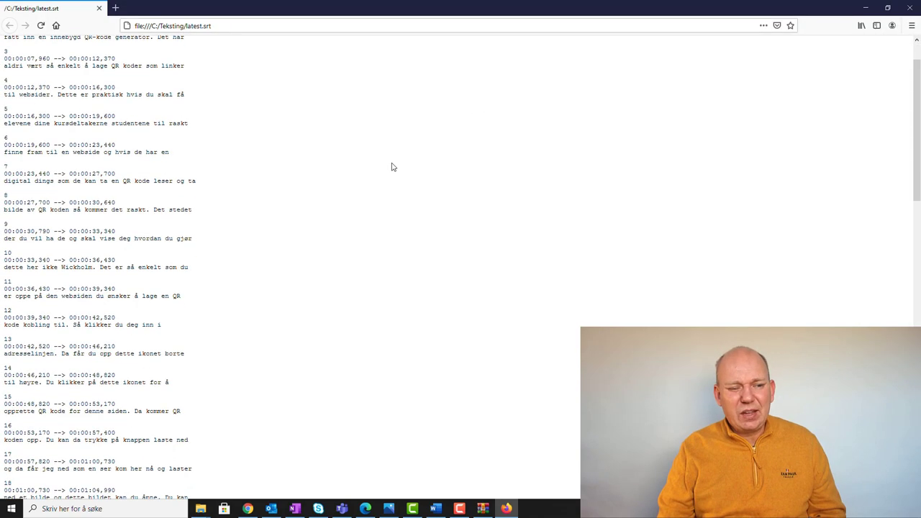
Finish viewing the SRT file, switch to the YouTube video "QR-kode generator i Chrome" and start adding Norwegian subtitles to it in YouTube Studio
{"action": "scroll", "coordinate": [393, 167], "scroll_direction": "down", "scroll_amount": 2}
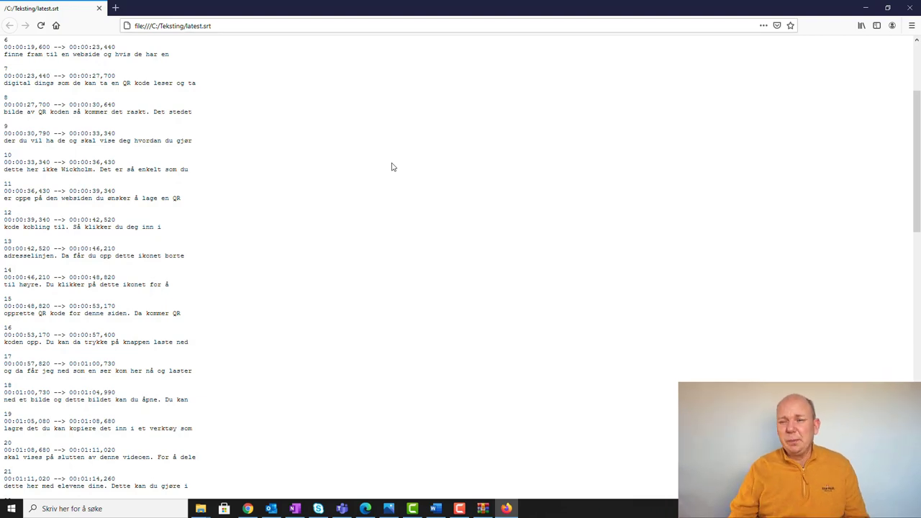
{"action": "left_click", "coordinate": [865, 7]}
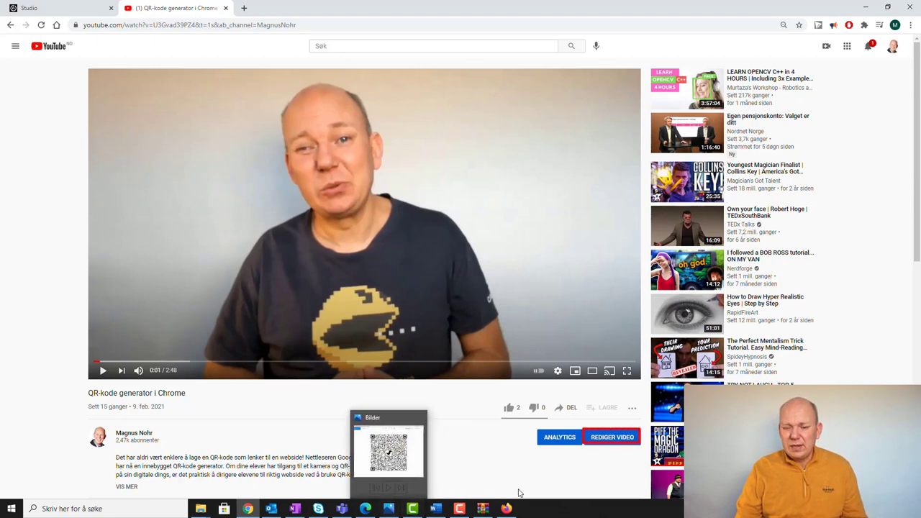
{"action": "left_click", "coordinate": [617, 439]}
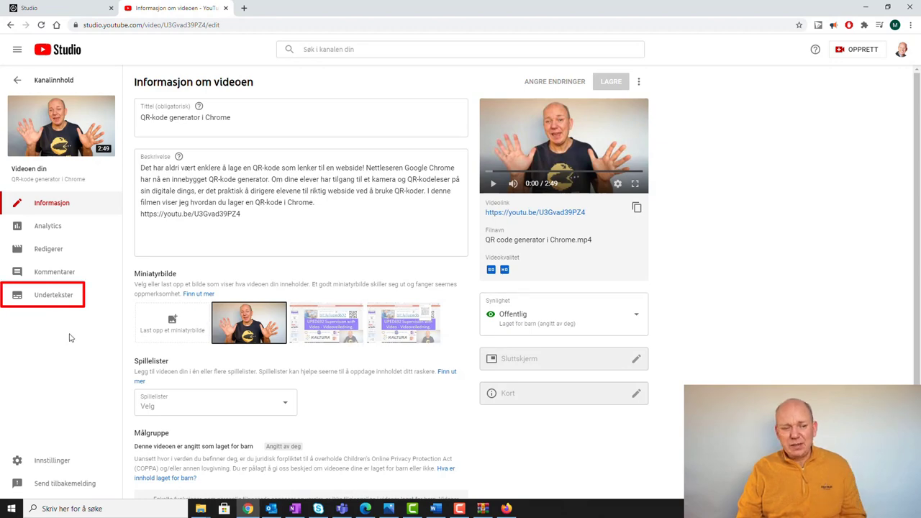
{"action": "left_click", "coordinate": [57, 298]}
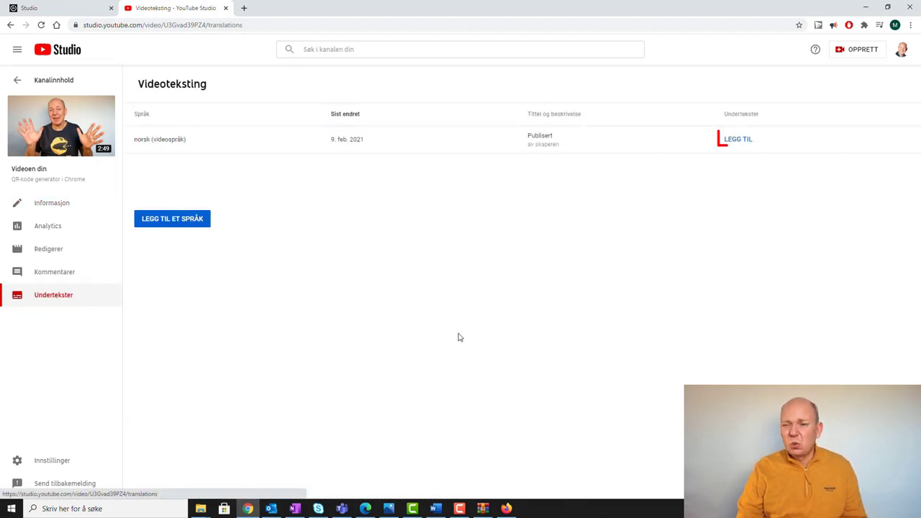
{"action": "left_click", "coordinate": [742, 142]}
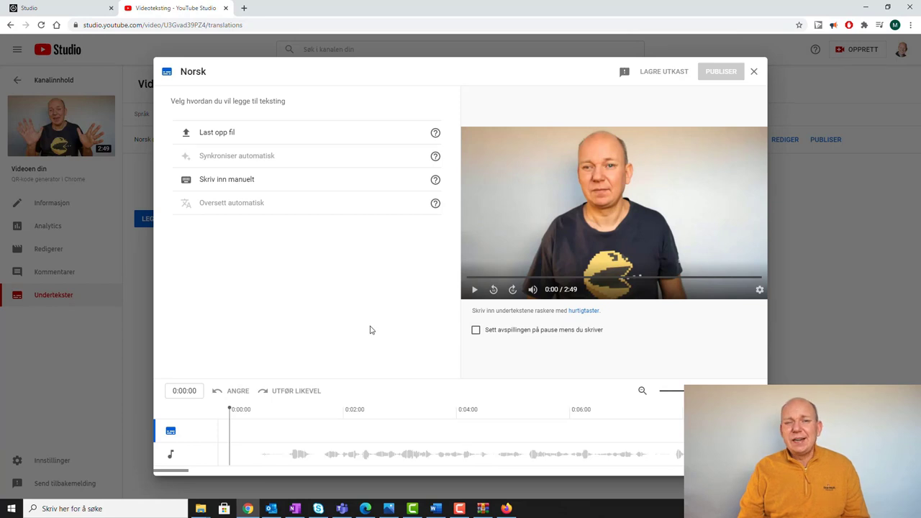
Upload the latest SRT file from the Teksting folder on the C: drive as the Norsk subtitles, with the file type Med tidskoder
{"action": "left_click", "coordinate": [220, 135]}
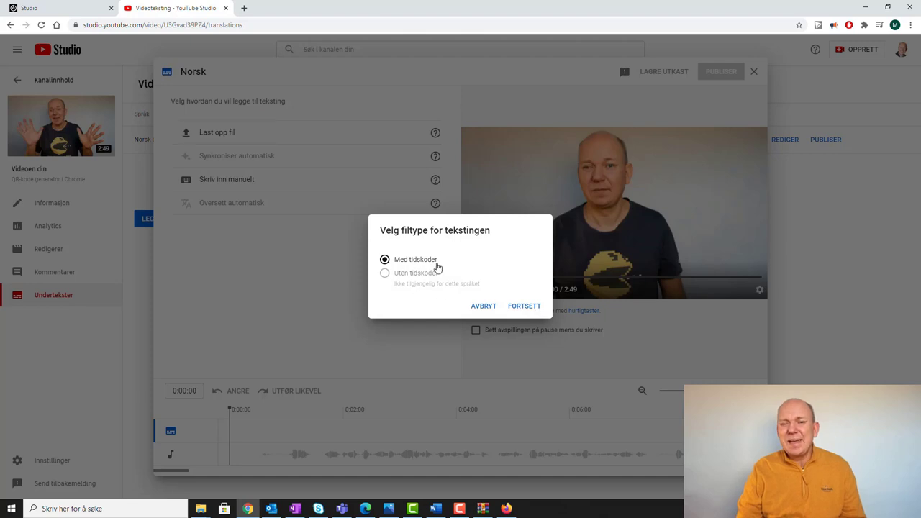
{"action": "left_click", "coordinate": [532, 308]}
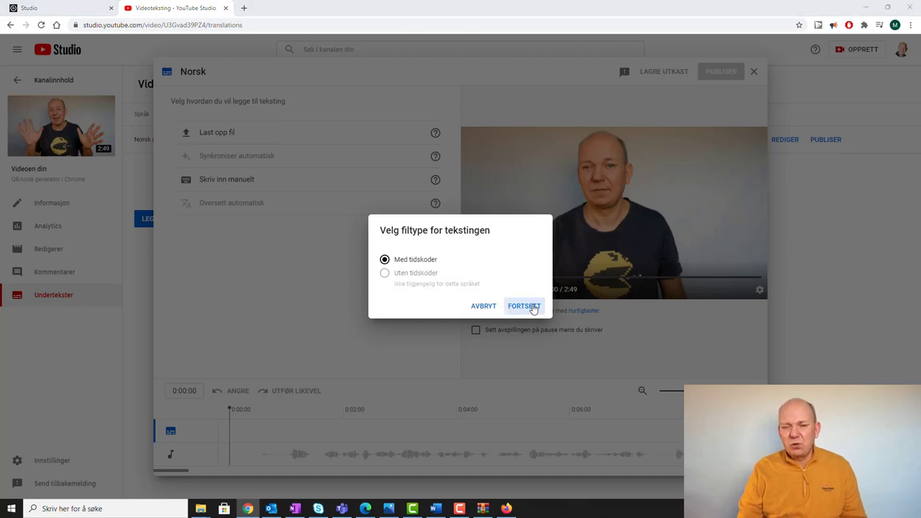
{"action": "left_click", "coordinate": [43, 290]}
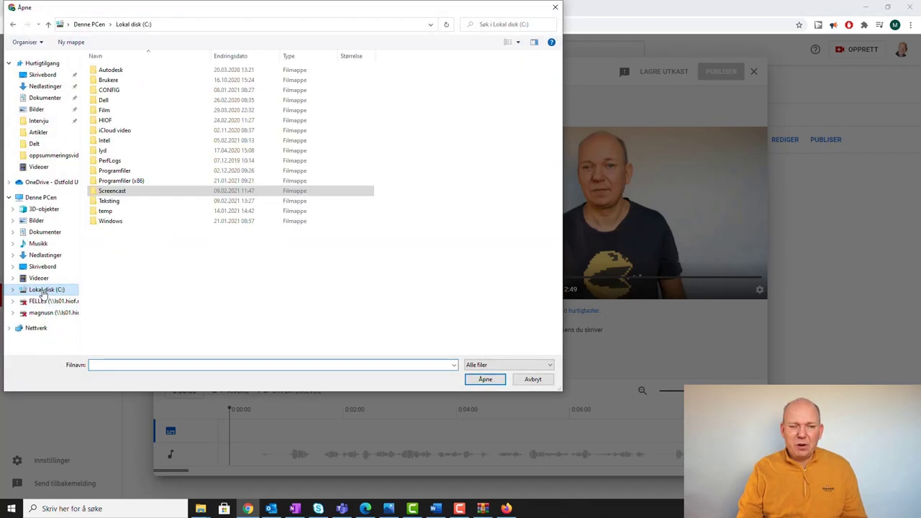
{"action": "double_click", "coordinate": [117, 201]}
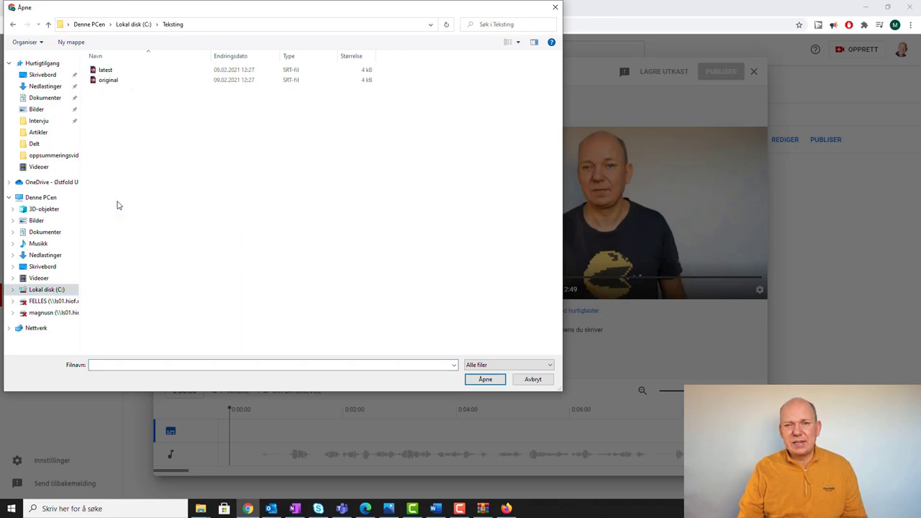
{"action": "left_click", "coordinate": [114, 73]}
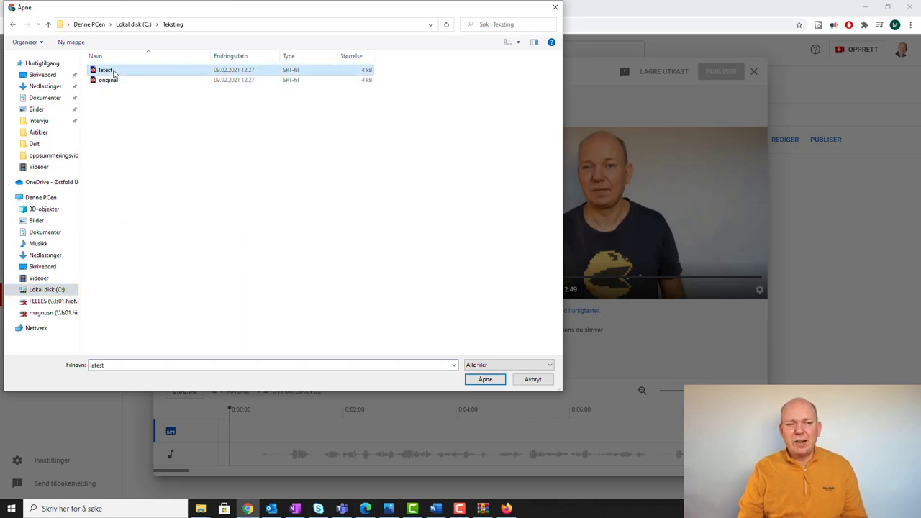
{"action": "left_click", "coordinate": [493, 379]}
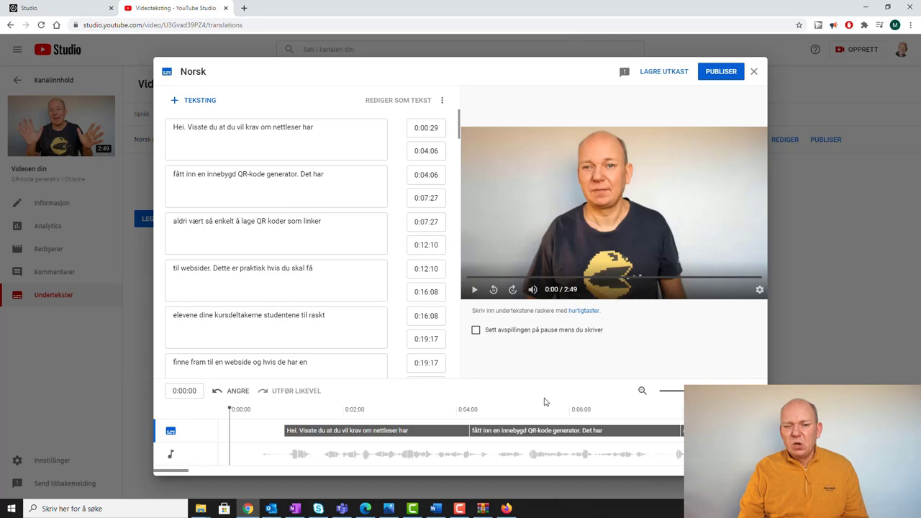